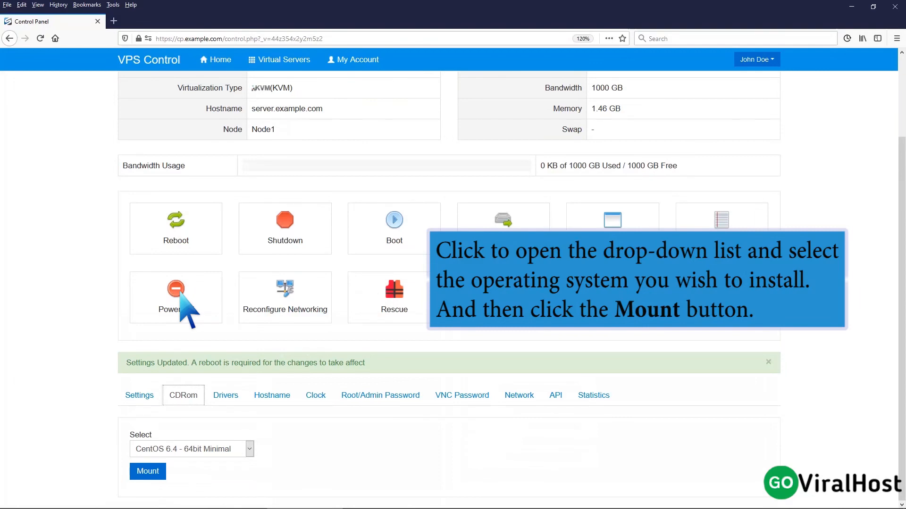
Mount the CentOS 8.3 - 64bit Minimal image on the virtual server's CD-ROM
left_click(249, 449)
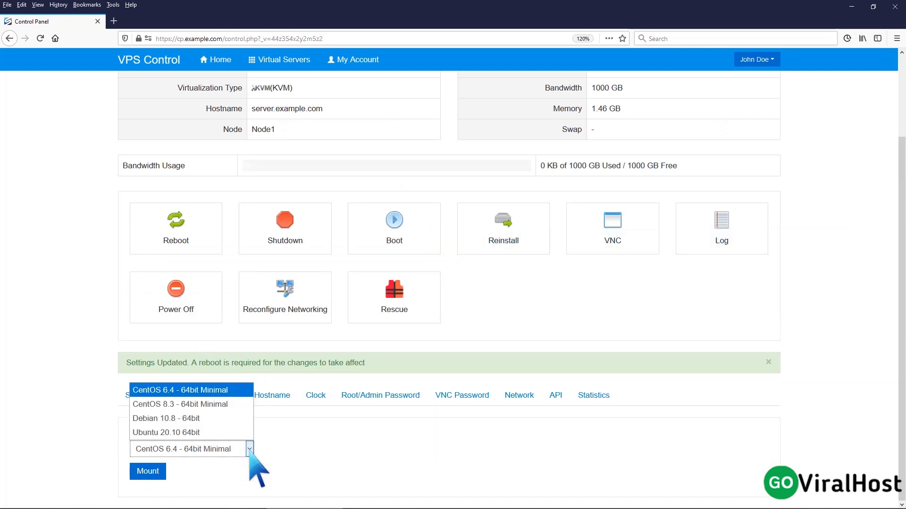
left_click(221, 405)
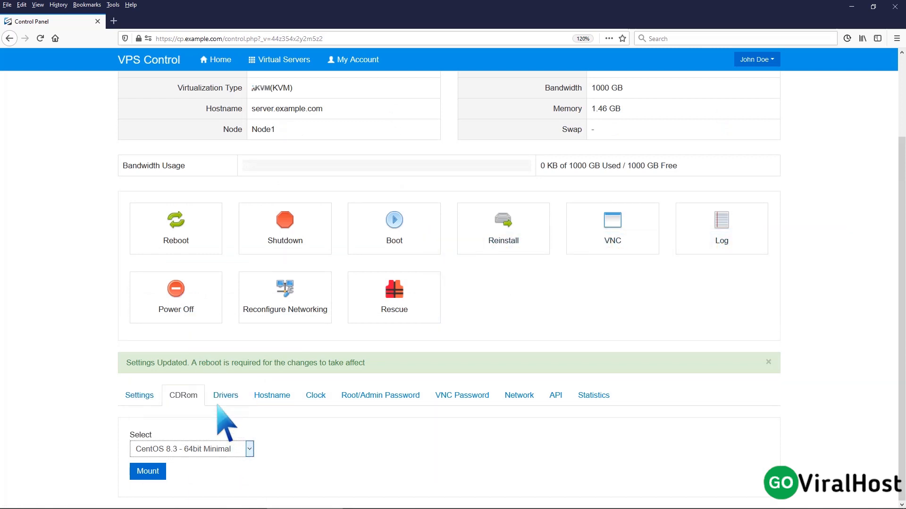
left_click(148, 472)
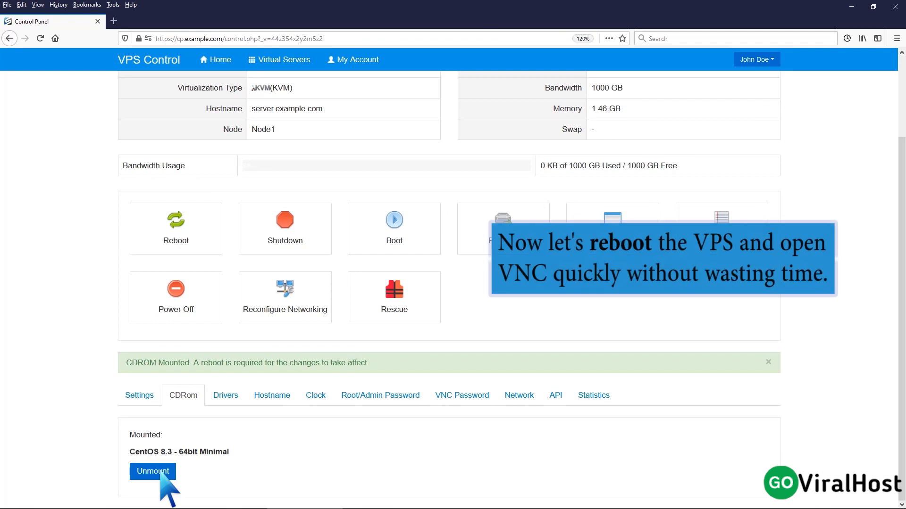
Reboot the virtual server to start it from the mounted CD-ROM image
left_click(172, 238)
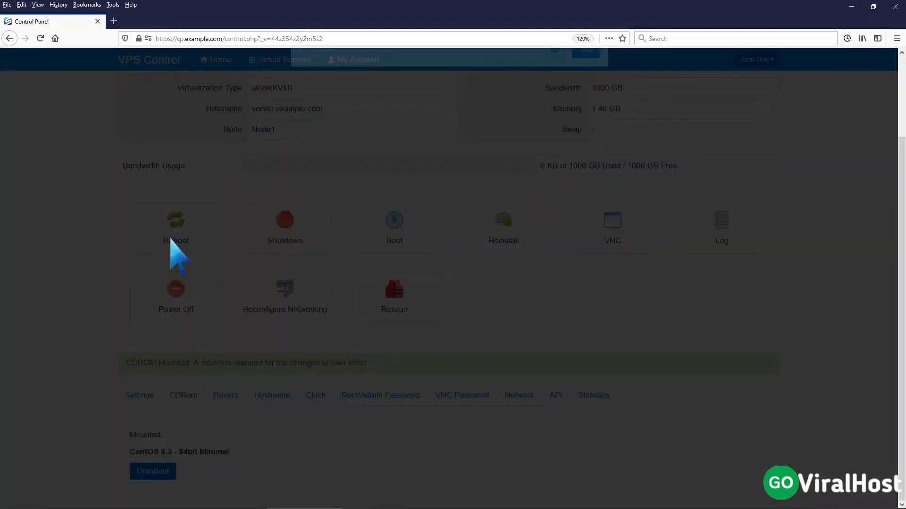
left_click(585, 174)
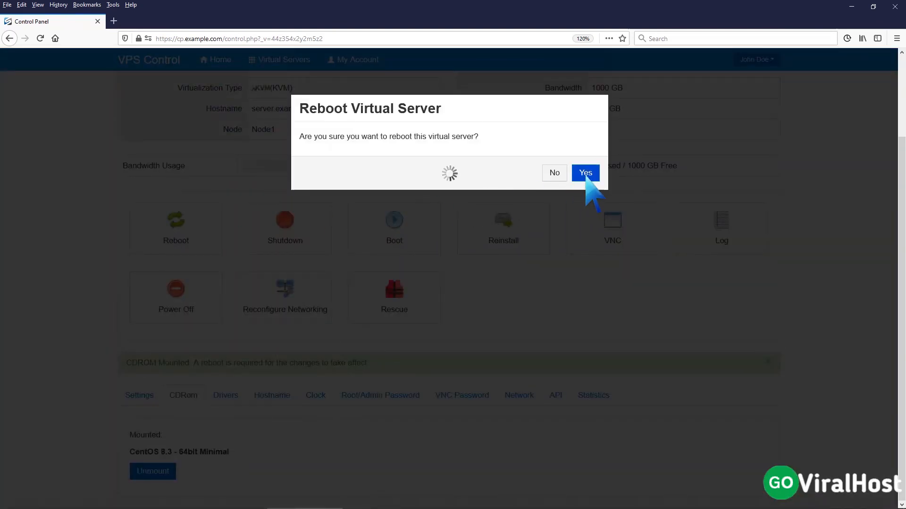
left_click(588, 167)
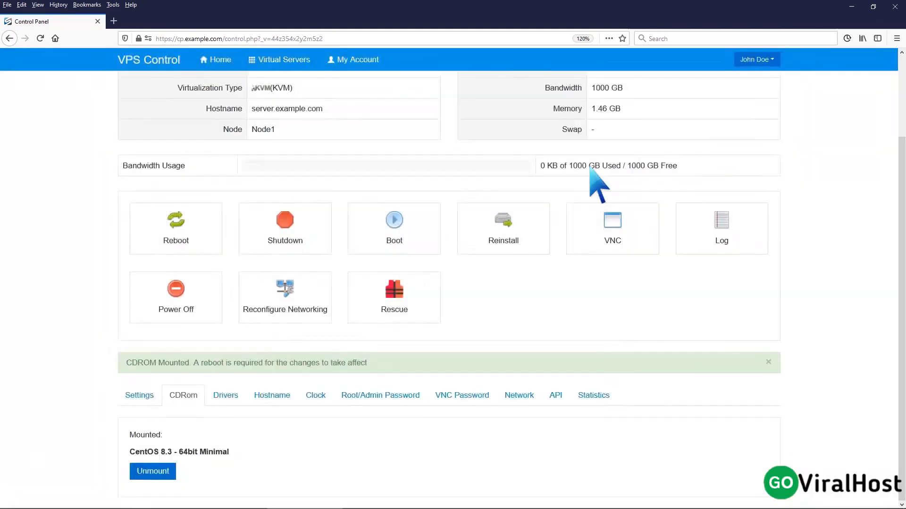
Connect to the server's console with the HTML5 VNC Client over SSL and maximize the noVNC window
left_click(614, 234)
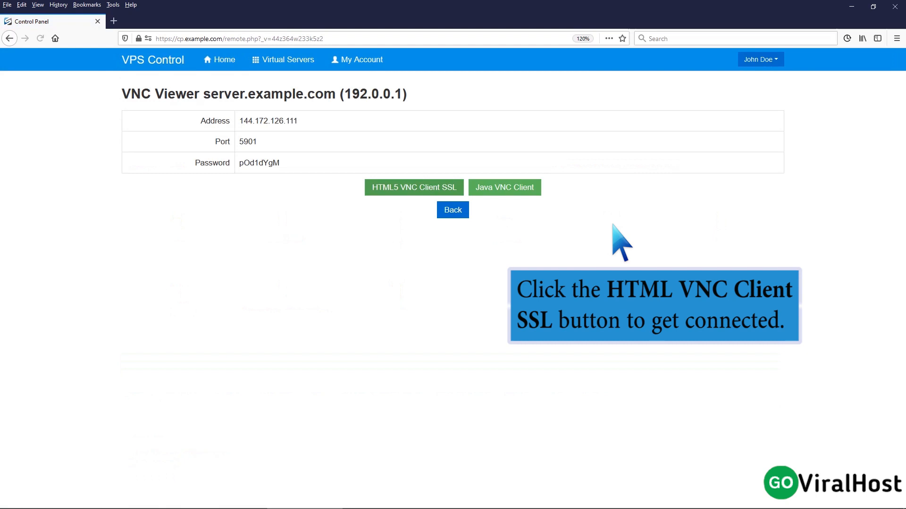
left_click(455, 190)
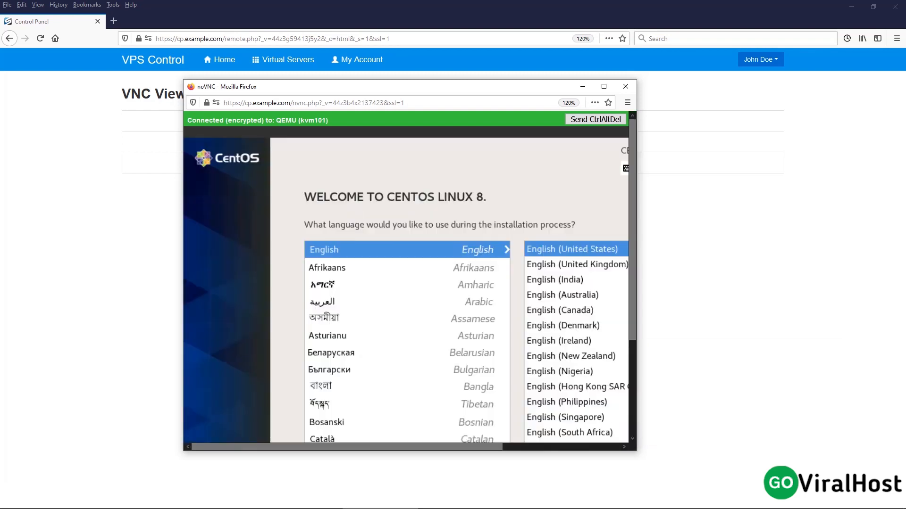
left_click(604, 86)
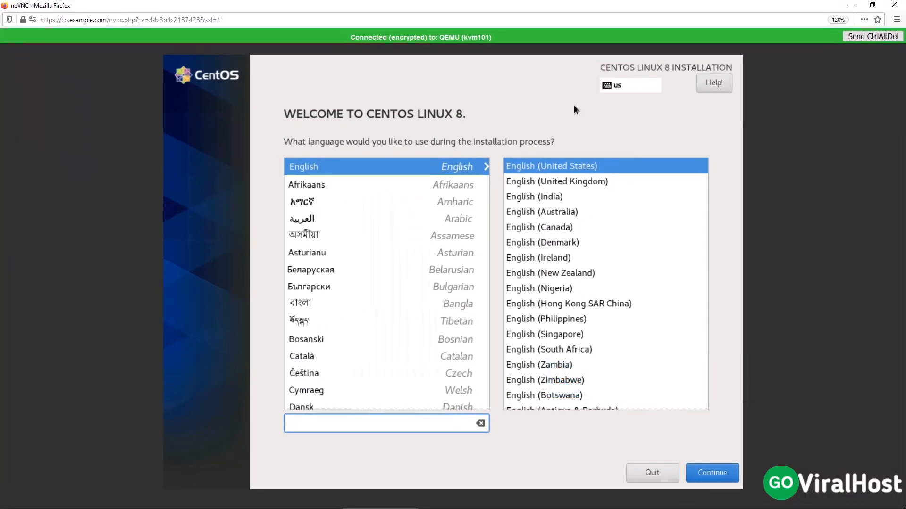
Accept English (United States) as the installer language and choose the 15 GiB vda disk as the installation destination
left_click(717, 471)
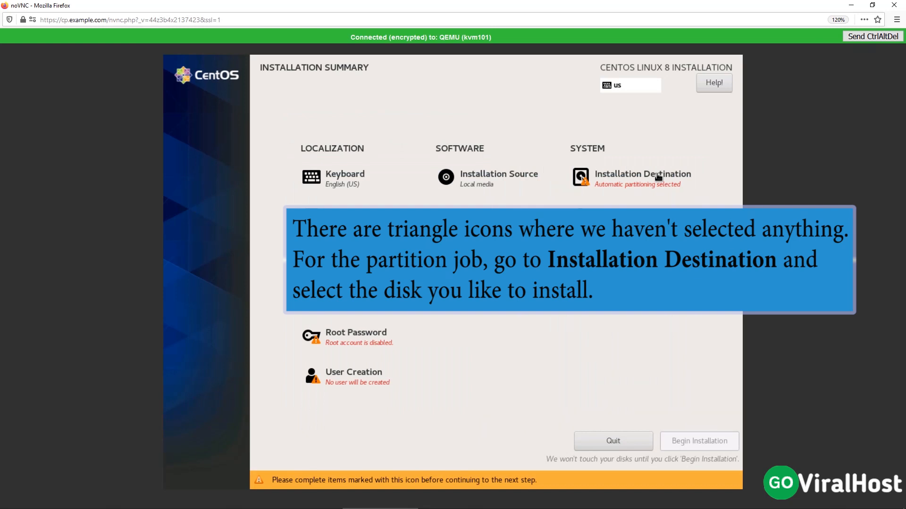
left_click(658, 177)
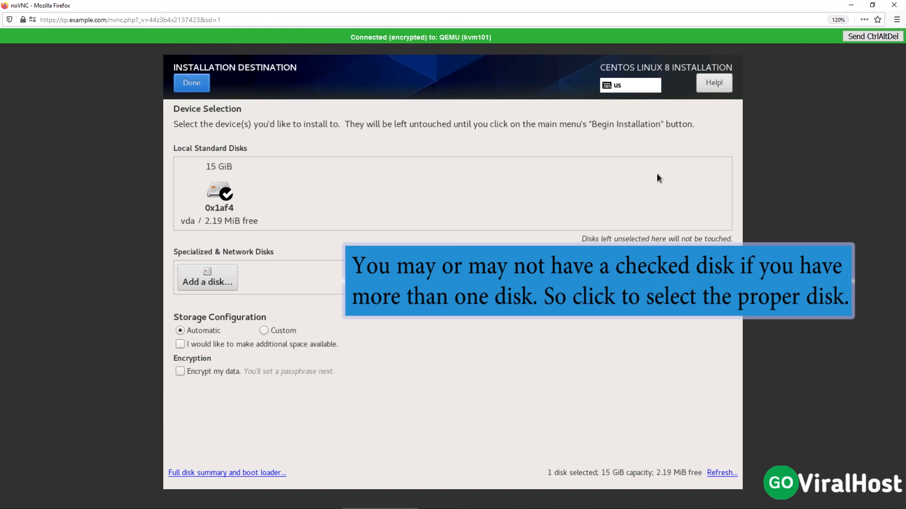
left_click(222, 191)
left_click(224, 191)
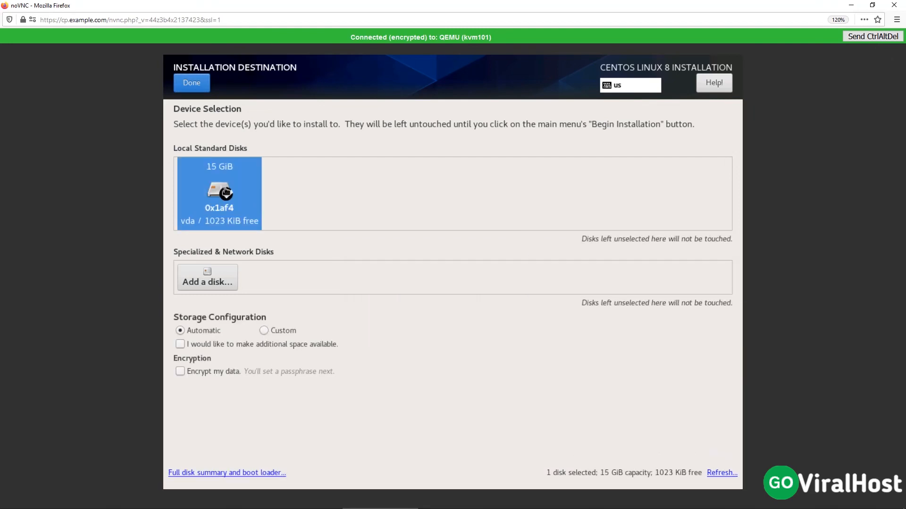
left_click(192, 83)
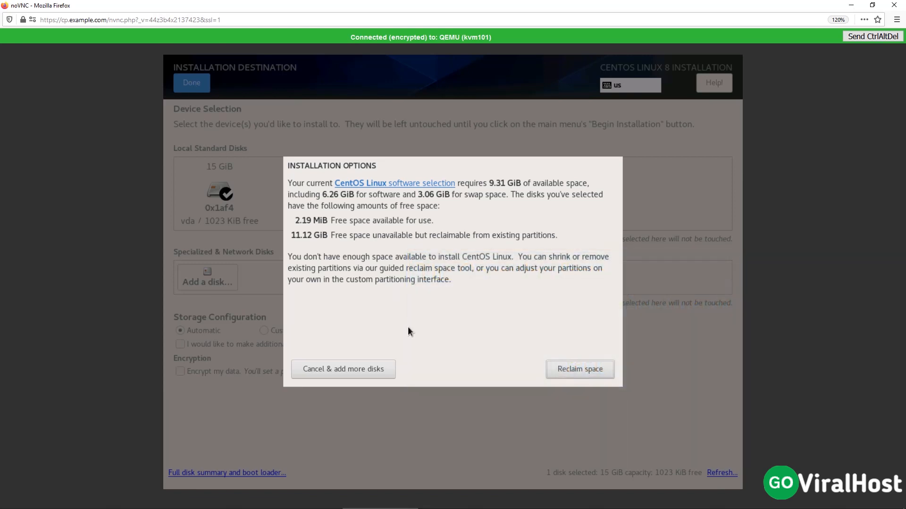
Reclaim the disk space by marking all existing partitions on the vda disk for deletion
left_click(562, 368)
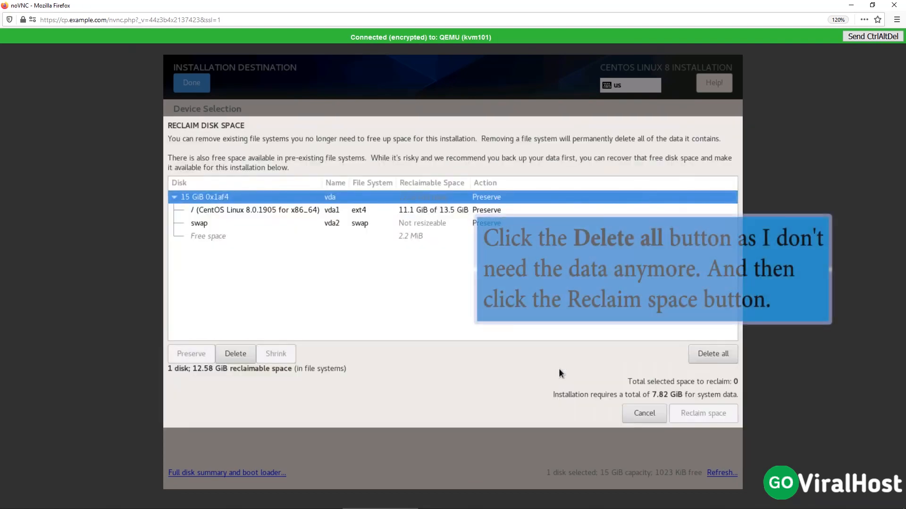
left_click(703, 358)
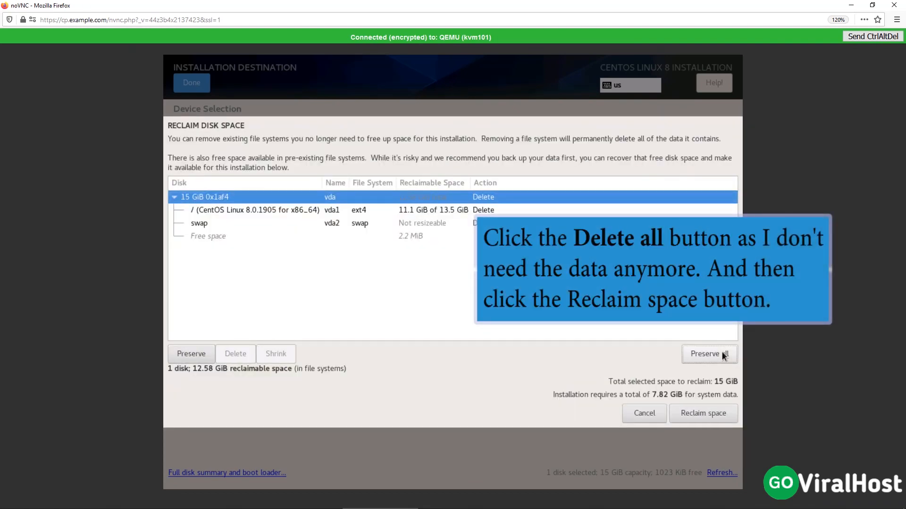
left_click(707, 413)
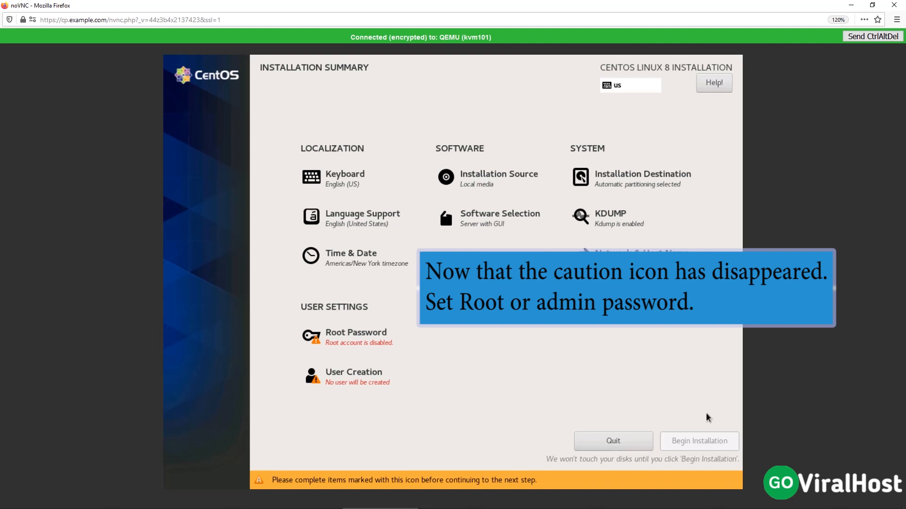
Set the root password, enter it again as confirmation and accept it despite its weakness
left_click(382, 346)
type("•••••••")
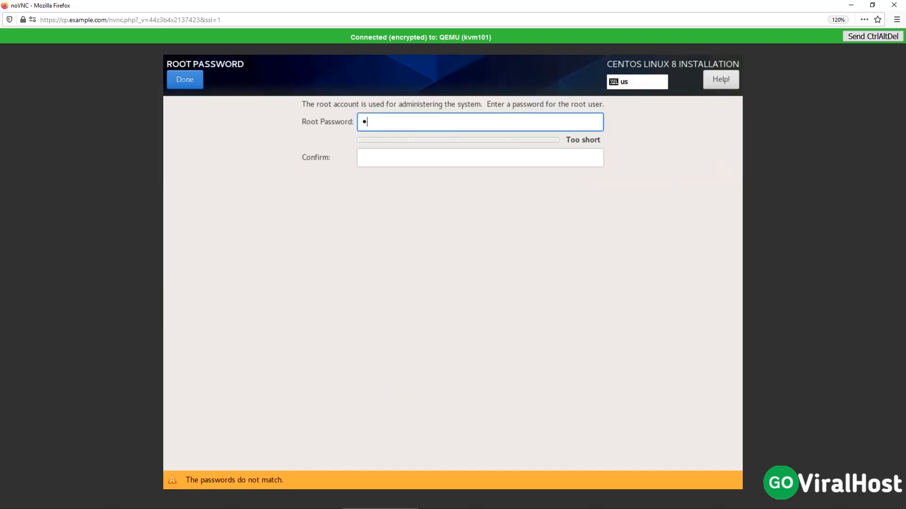
left_click(384, 153)
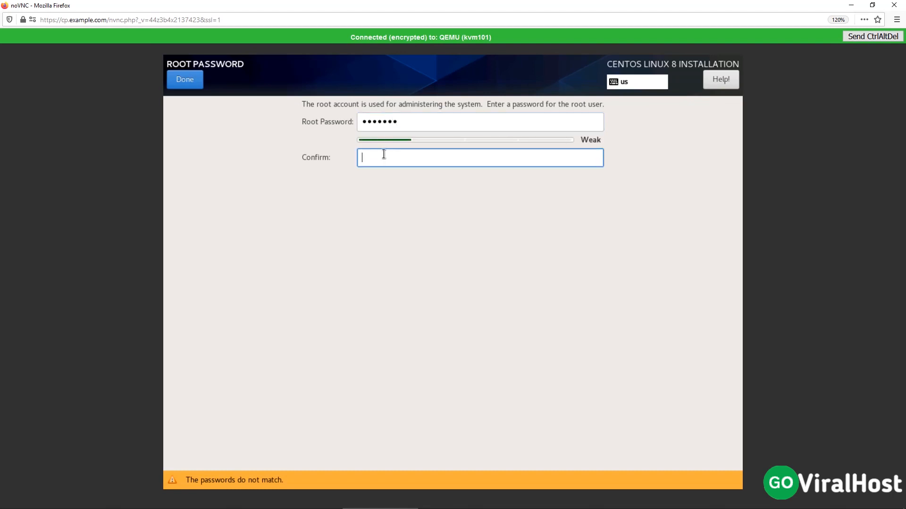
type("•••••••")
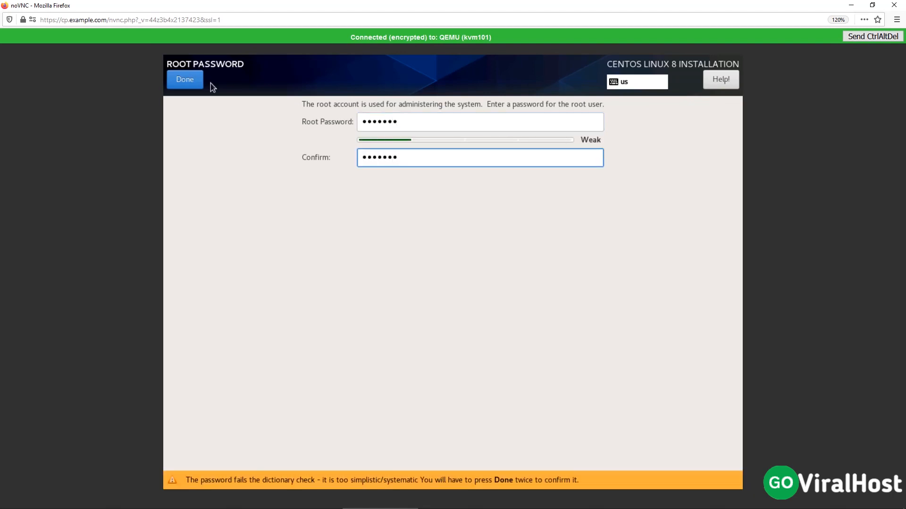
left_click(192, 78)
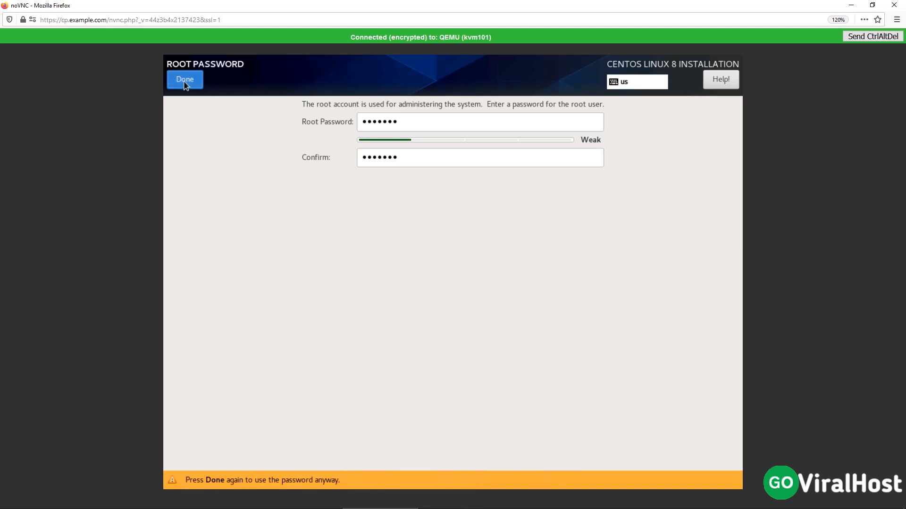
left_click(186, 85)
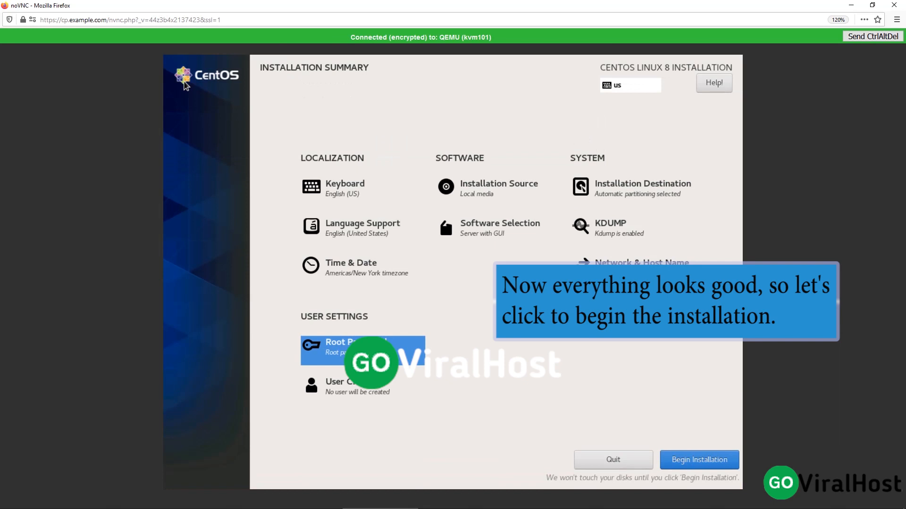
Begin the CentOS Linux 8 installation and reboot the system once it has completed
left_click(680, 458)
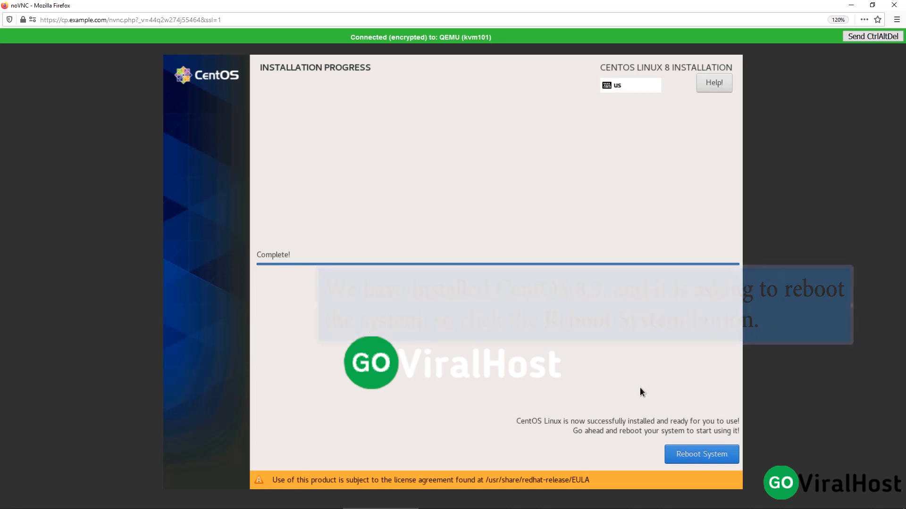
left_click(689, 455)
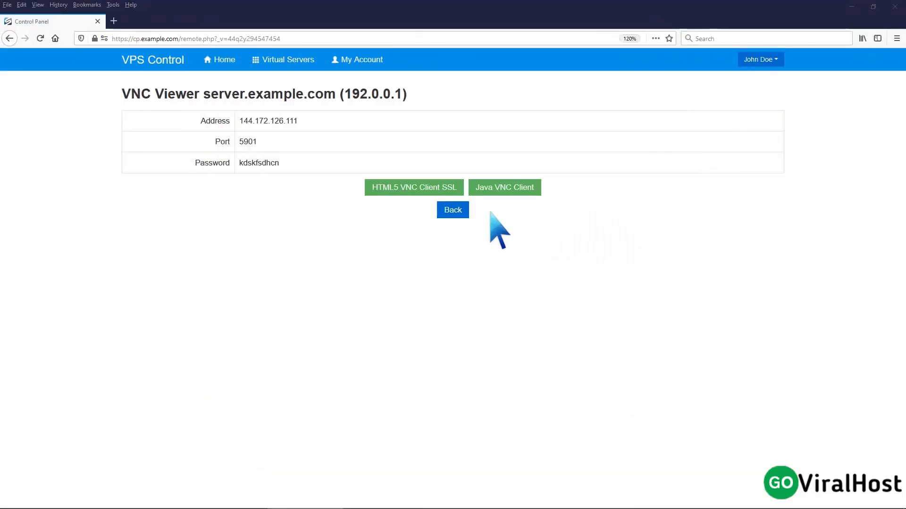
Return to the server's control page and set the boot order to (1) Hard Disk (2) CDROM
left_click(460, 211)
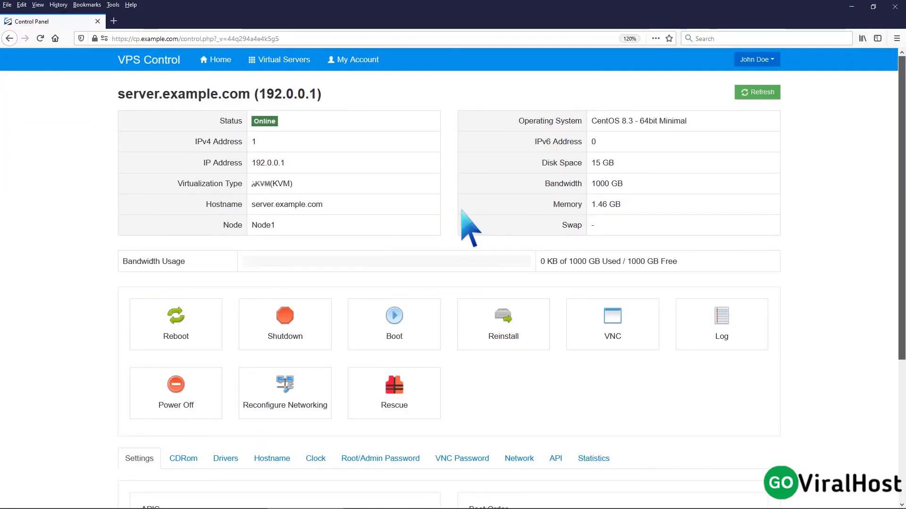
scroll(469, 226, "down", 5)
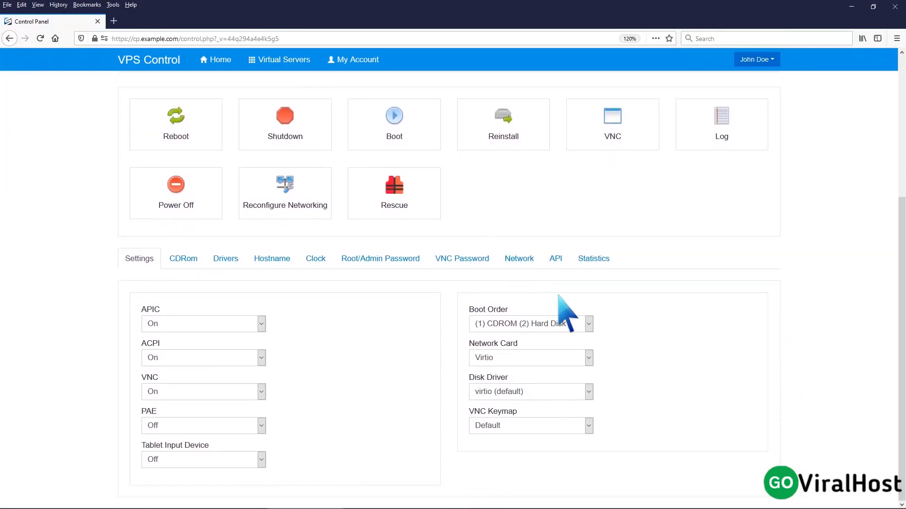
left_click(587, 324)
left_click(576, 338)
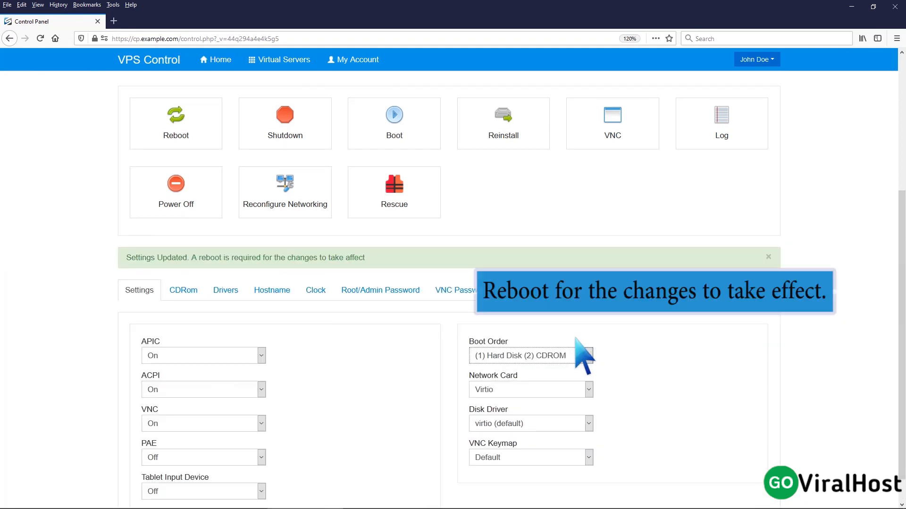
Reboot the virtual server to apply the new boot order
left_click(186, 126)
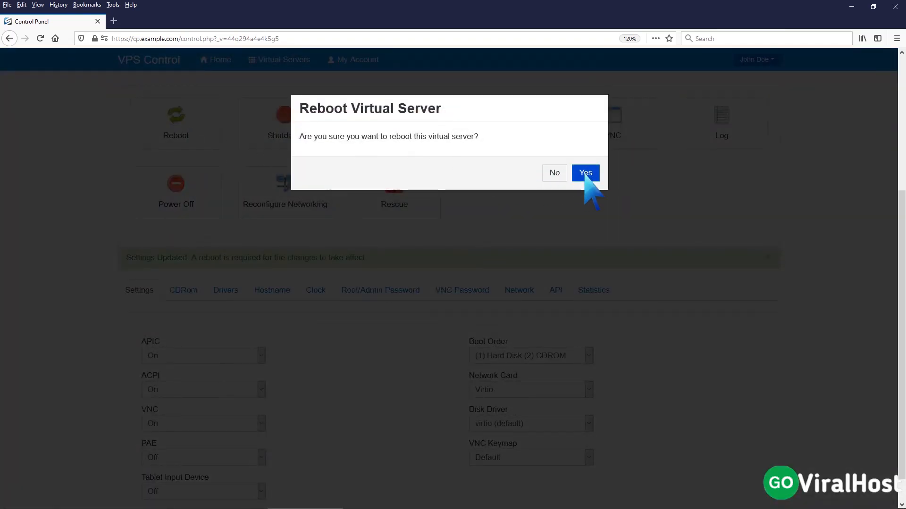
left_click(585, 173)
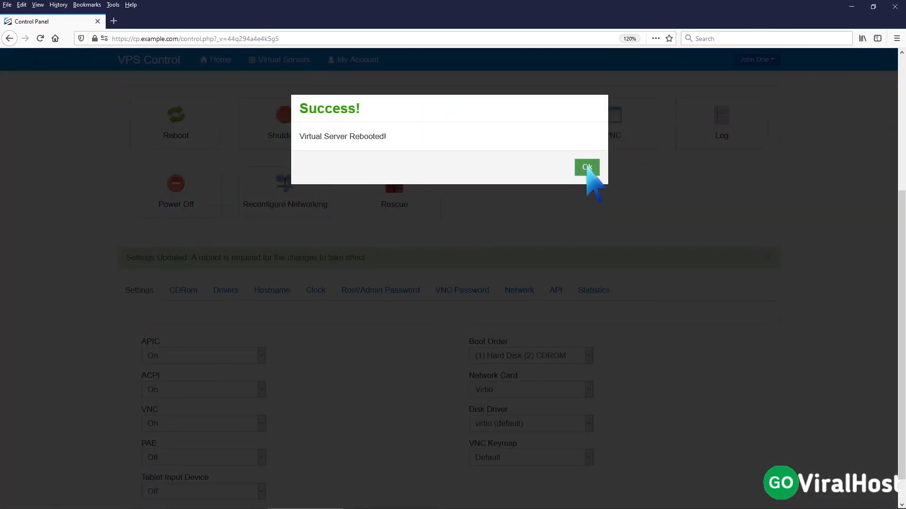
left_click(586, 168)
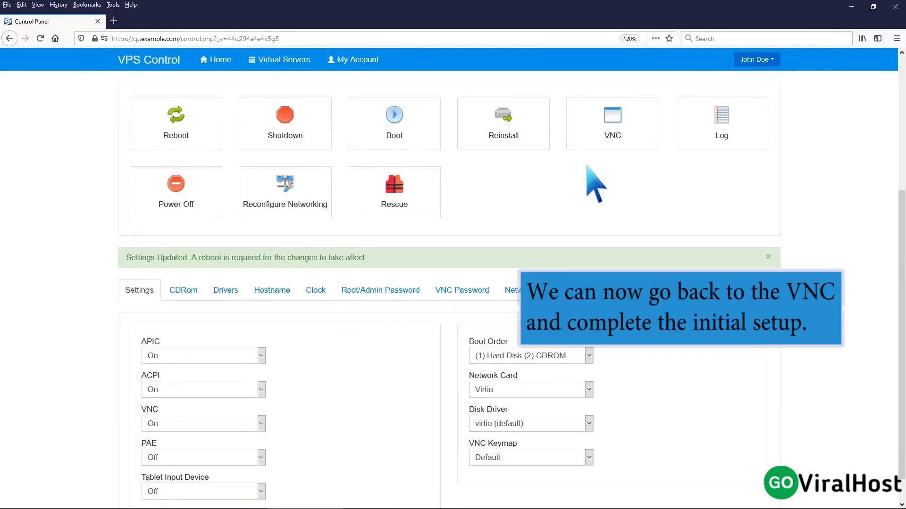
Go back to the VNC console and accept the CentOS 8 license agreement in the initial setup
left_click(613, 124)
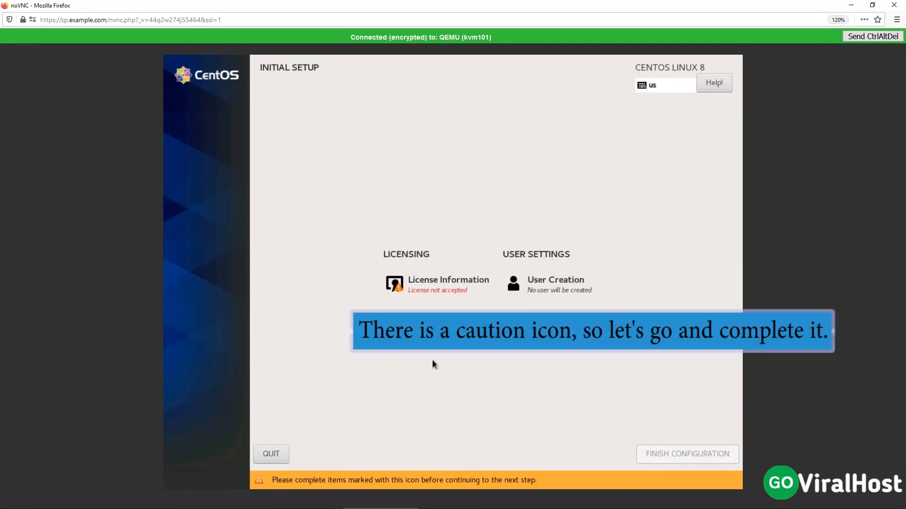
left_click(443, 288)
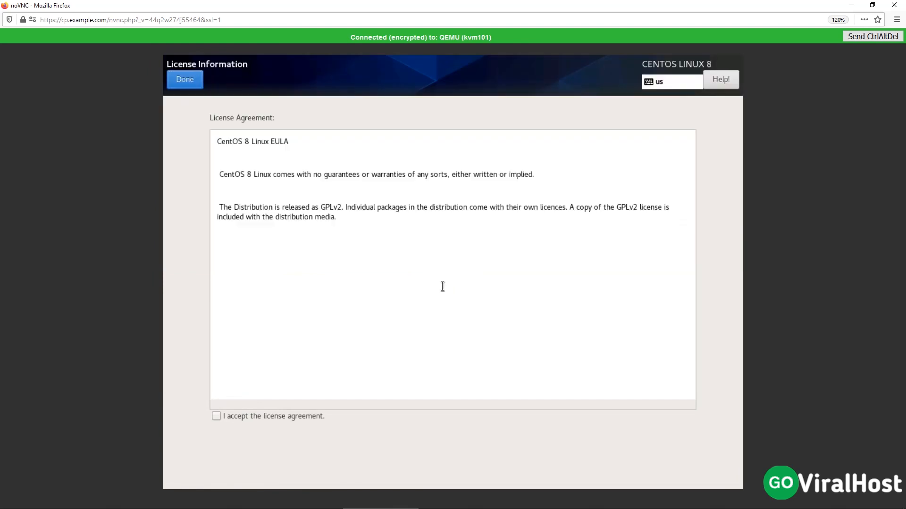
left_click(216, 416)
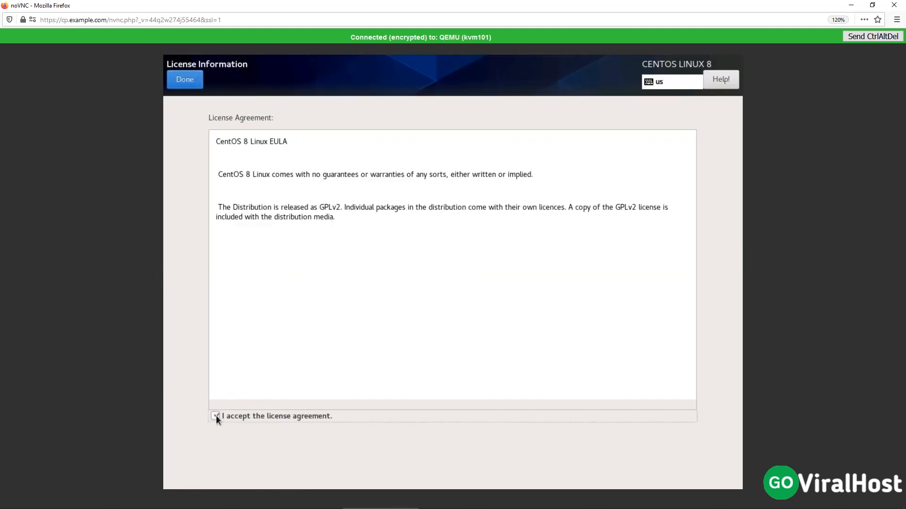
left_click(187, 80)
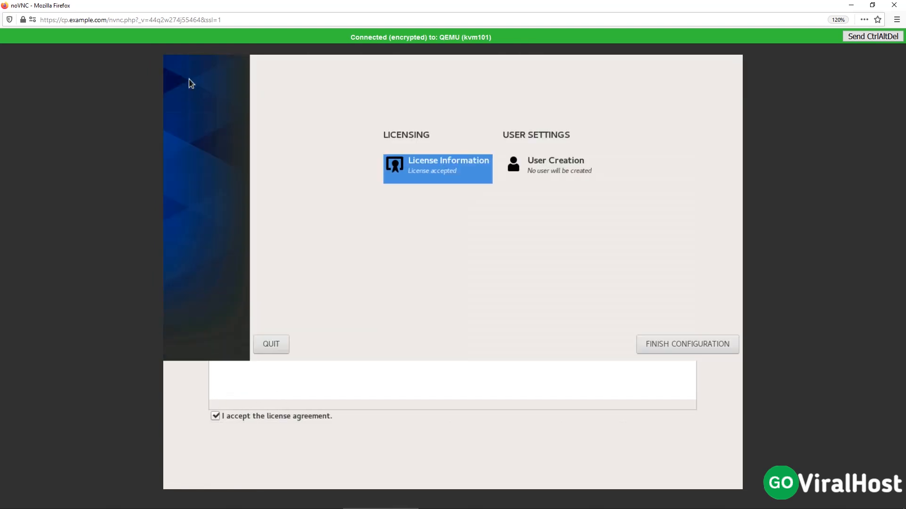
Finish the initial configuration and proceed through the welcome wizard to the Privacy page
left_click(667, 470)
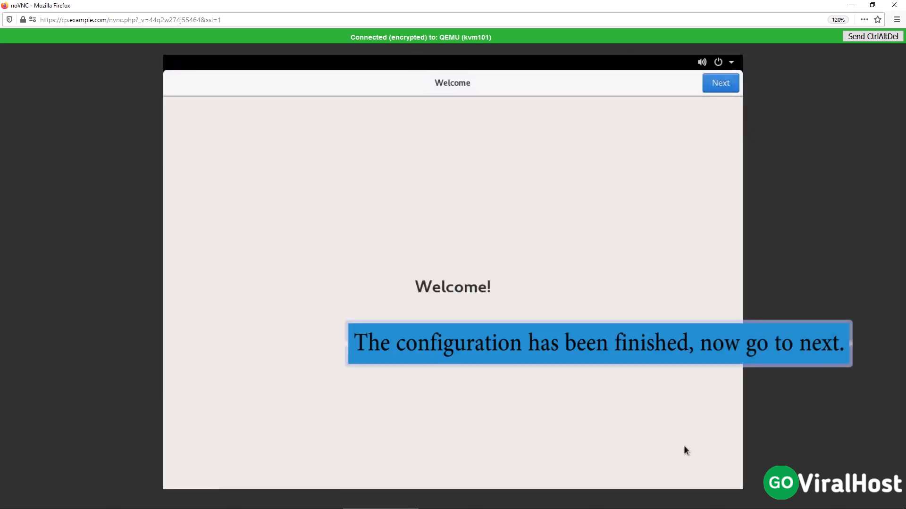
left_click(719, 86)
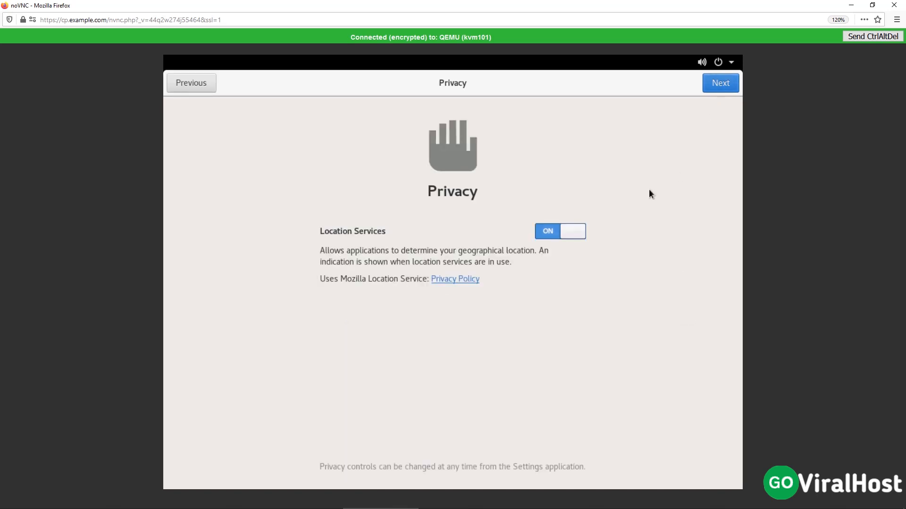
Turn off Location Services on the Privacy page and skip connecting any online accounts
left_click(574, 234)
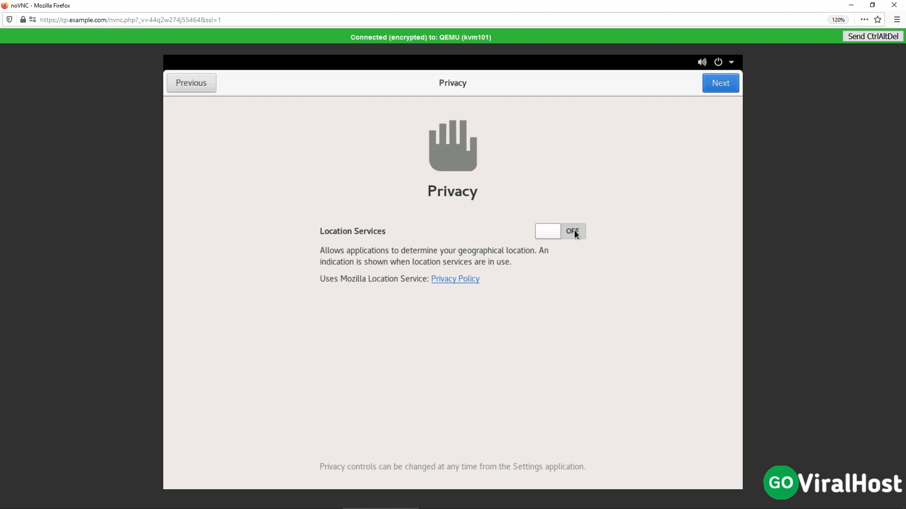
left_click(724, 84)
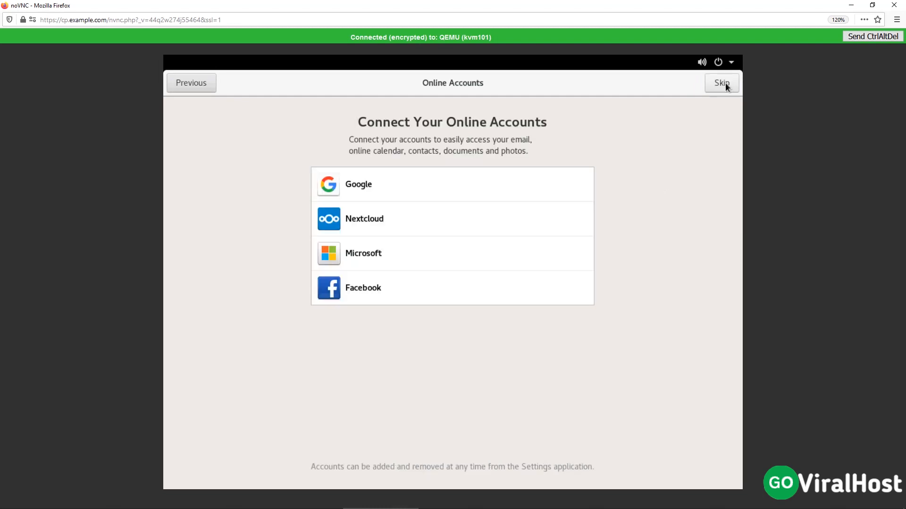
left_click(726, 84)
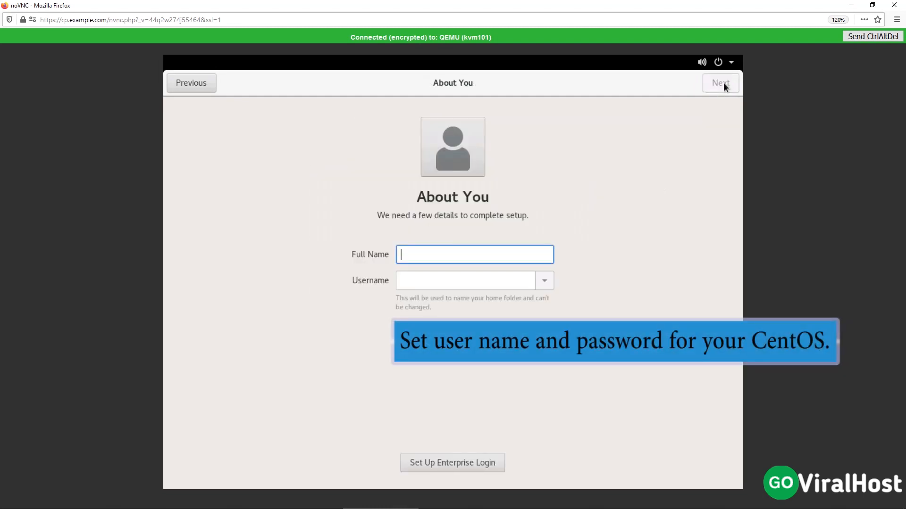
Enter the new user's full name, keep the suggested username, and continue to the password page
type("J")
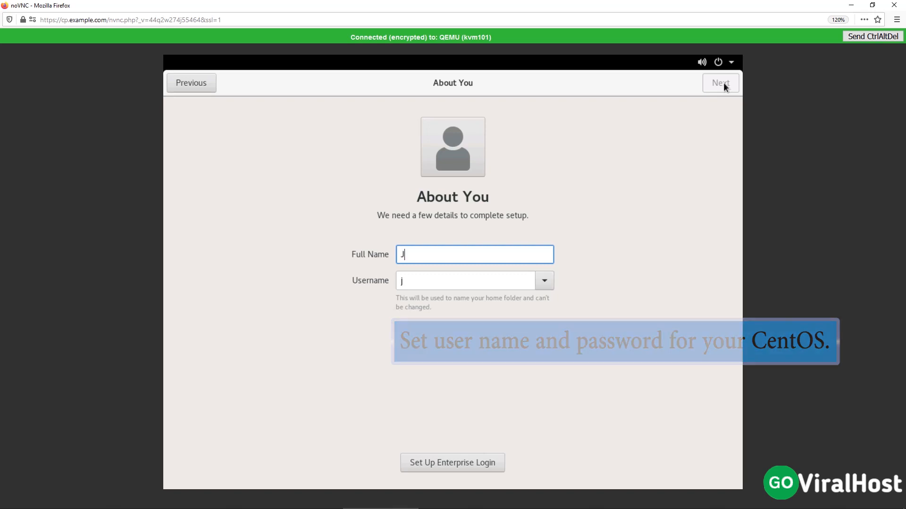
type("ohn Doe")
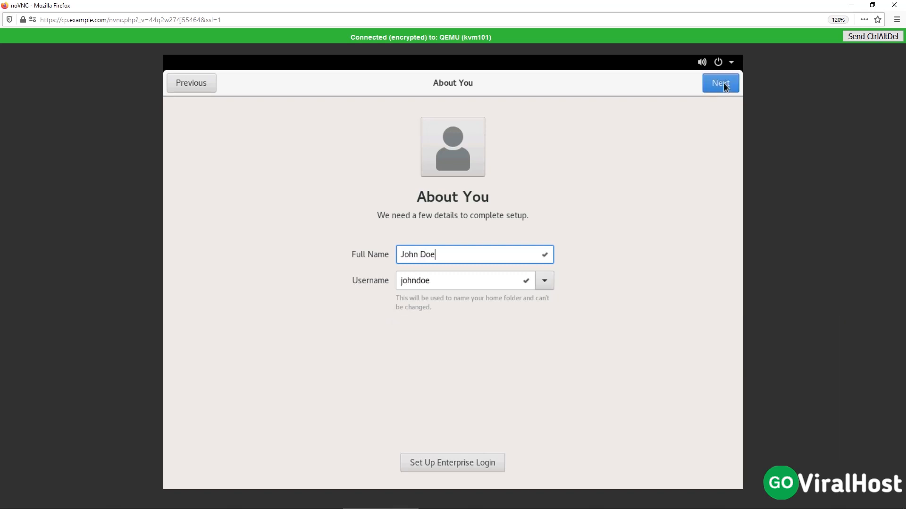
left_click(724, 84)
Set the account password for the new user, confirm it, and submit the password page
type("•••••")
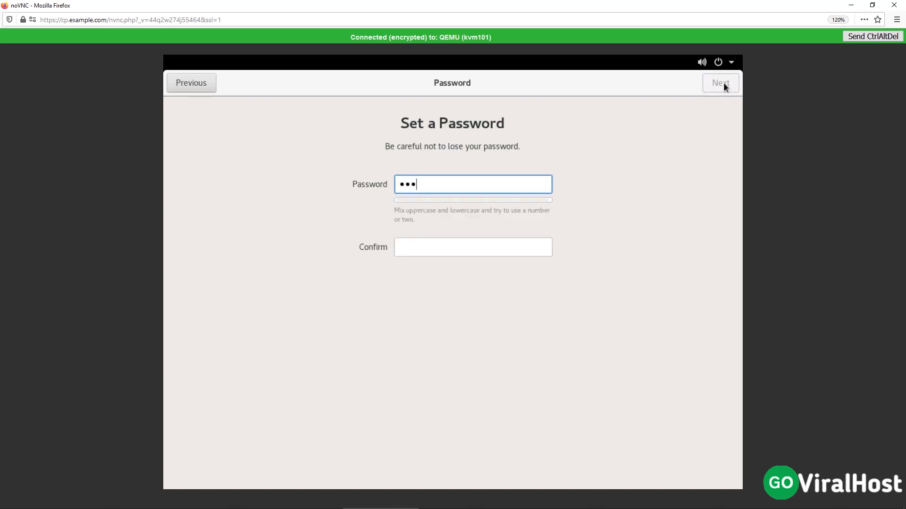
type("••")
left_click(459, 240)
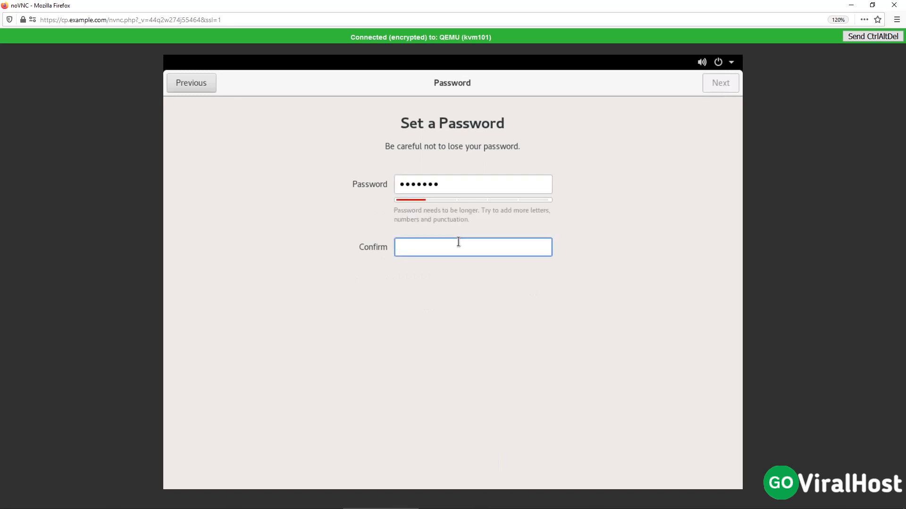
type("•••••••")
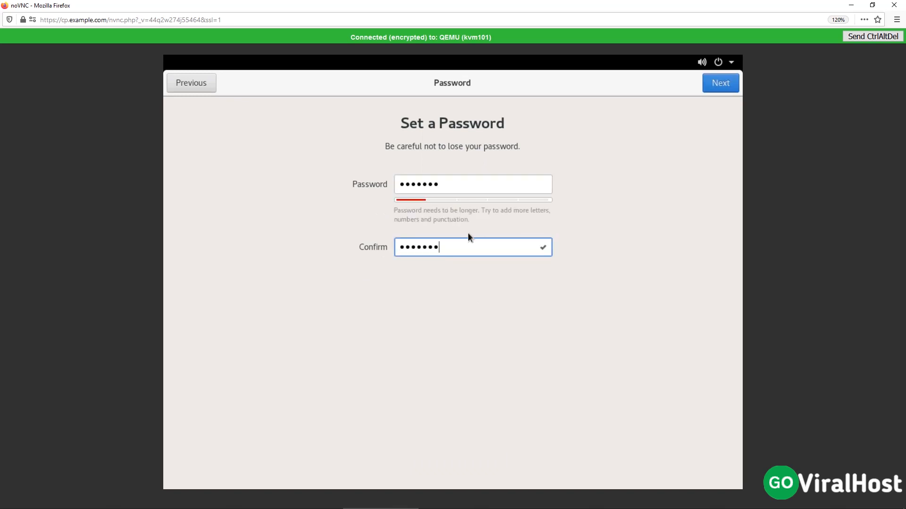
left_click(725, 83)
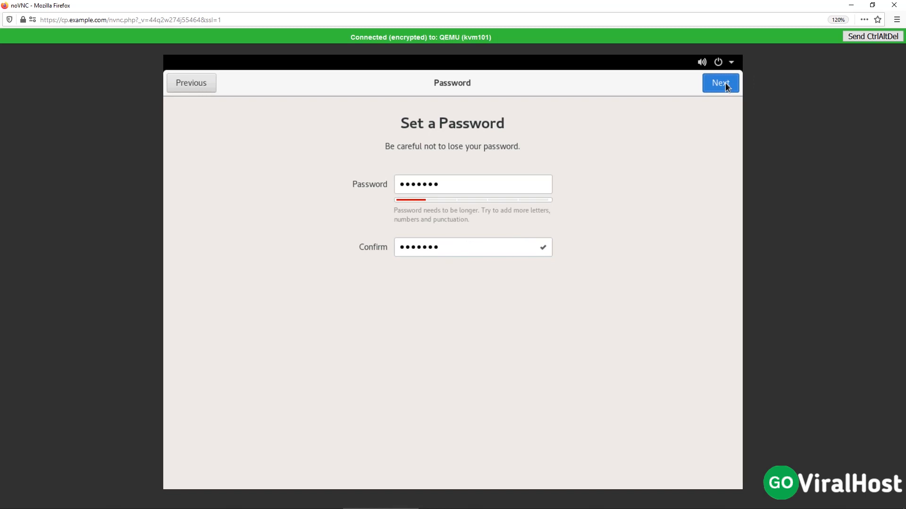